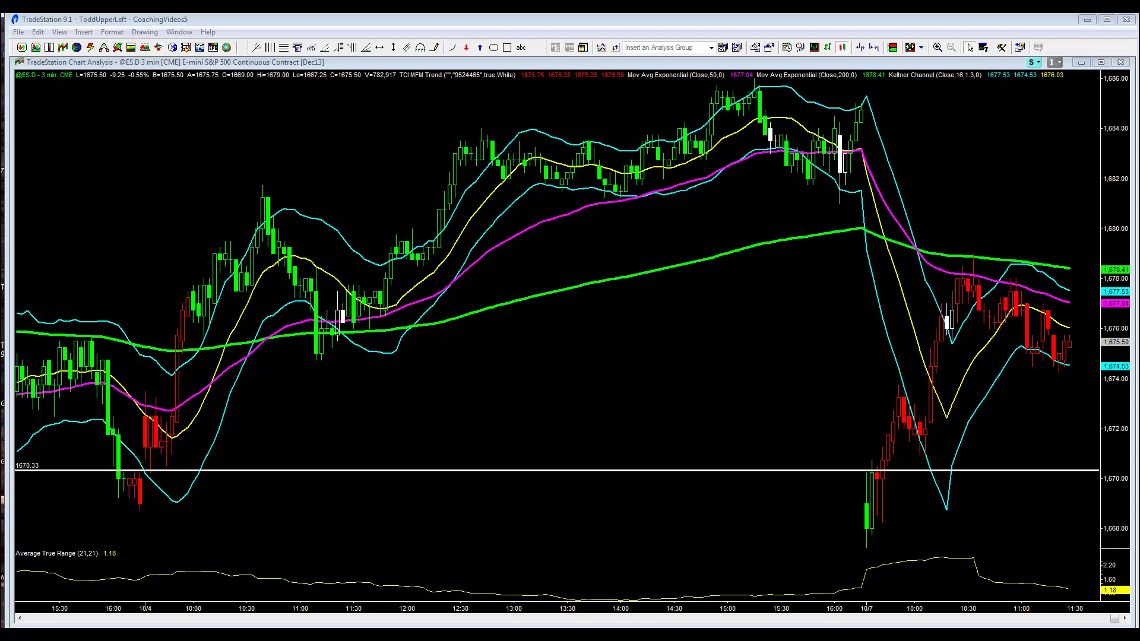
Outline the chart title, circle the last bar before 10/7, and draw an arrow down to the 10/7 gap open.
mouse_move(151, 58)
left_mouse_down()
mouse_move(115, 59)
mouse_move(152, 70)
mouse_move(335, 60)
mouse_move(147, 60)
left_mouse_up()
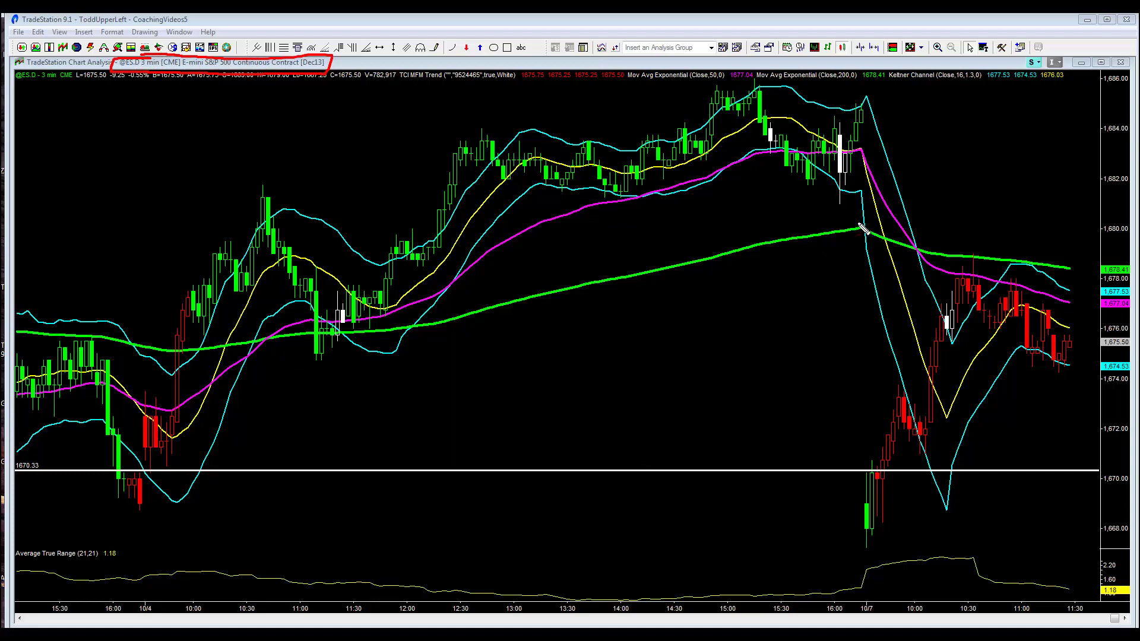
mouse_move(862, 106)
left_mouse_down()
mouse_move(846, 115)
mouse_move(873, 112)
mouse_move(845, 119)
left_mouse_up()
left_click_drag(877, 163, 798, 392)
mouse_move(809, 451)
left_mouse_down()
mouse_move(842, 504)
mouse_move(834, 515)
mouse_move(831, 506)
left_mouse_up()
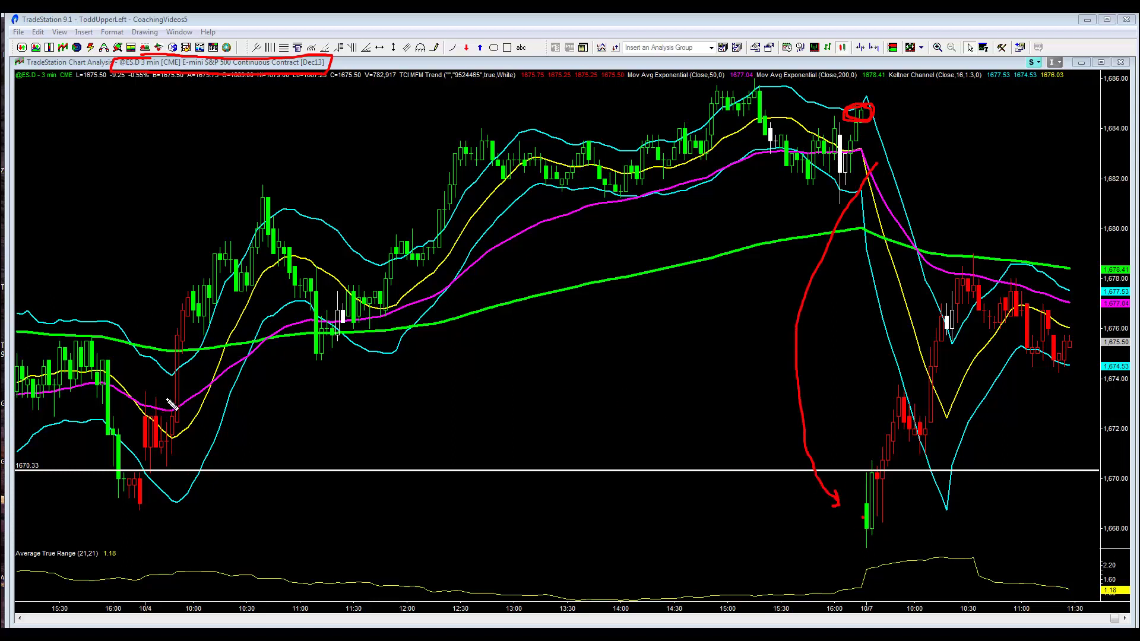
Mark the 10/4 lows against the 1670.33 line and draw an arrow along the green 200-period moving average.
left_click_drag(155, 465, 152, 474)
left_click_drag(350, 463, 374, 455)
left_click_drag(136, 514, 147, 516)
left_click_drag(146, 513, 157, 511)
mouse_move(42, 339)
left_mouse_down()
mouse_move(156, 335)
mouse_move(144, 352)
left_mouse_up()
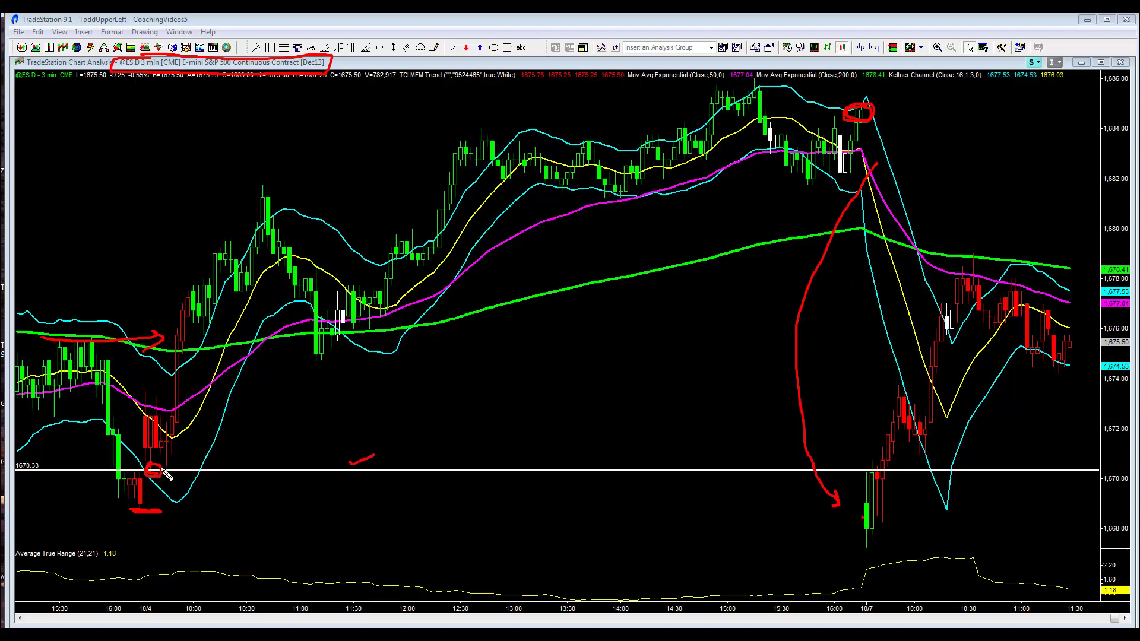
Handwrite abbreviated labels beside the two marked lows at the start of the 10/4 session.
left_click_drag(168, 503, 183, 516)
mouse_move(164, 471)
left_mouse_down()
mouse_move(162, 482)
mouse_move(172, 471)
mouse_move(192, 480)
left_mouse_up()
left_click(176, 479)
left_click(199, 480)
left_click_drag(135, 521, 150, 530)
left_click(145, 526)
left_click_drag(149, 529, 159, 529)
Bracket the 10/7 opening bars below the 1670.33 line, mark their extremes, and clear all annotations.
left_click_drag(853, 476, 855, 545)
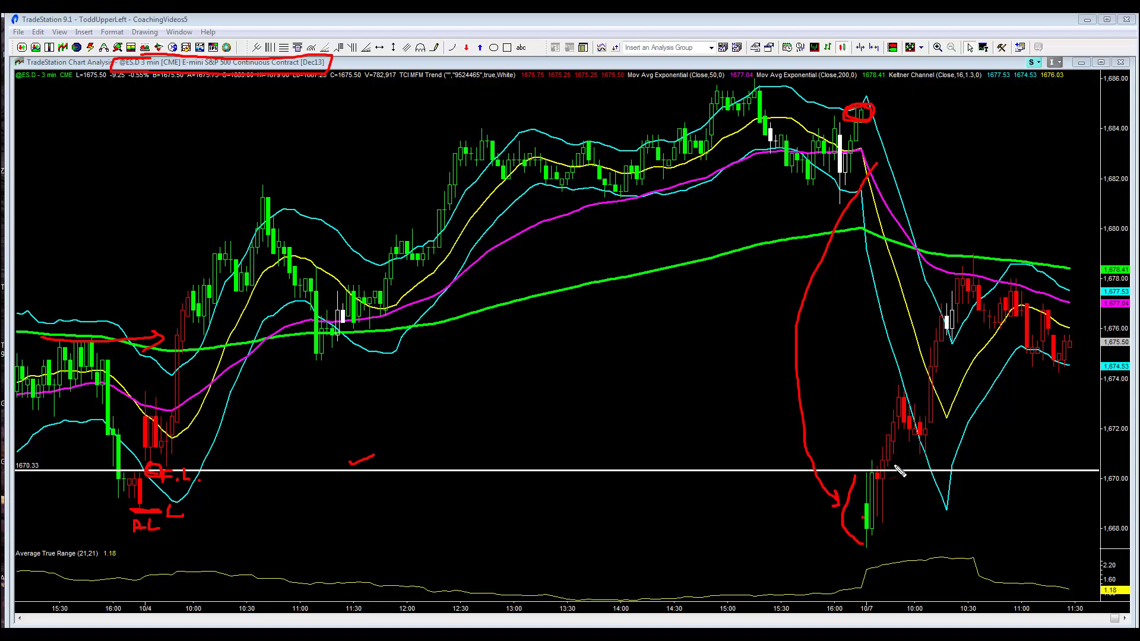
left_click_drag(857, 472, 866, 472)
left_click_drag(864, 557, 885, 564)
key("Escape")
Widen the bar spacing of the 3-minute E-mini S&P chart by three increments to enlarge the 10/7 bars.
left_click(875, 48)
left_click(874, 48)
left_click(875, 49)
left_click_drag(711, 509, 732, 514)
left_click_drag(743, 438, 744, 430)
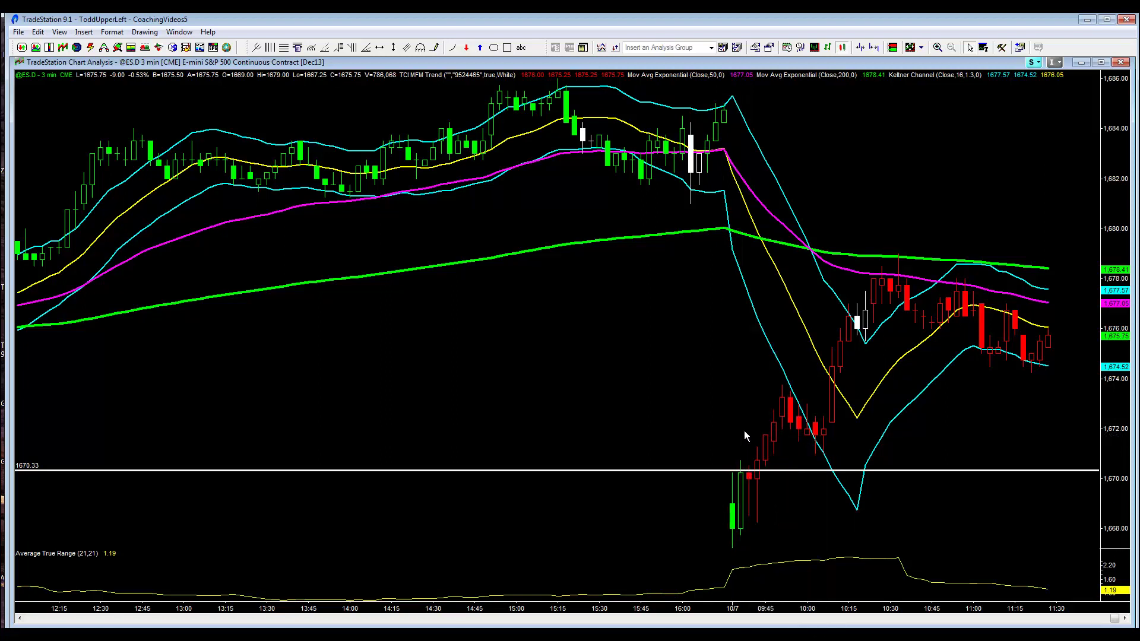
left_click(380, 48)
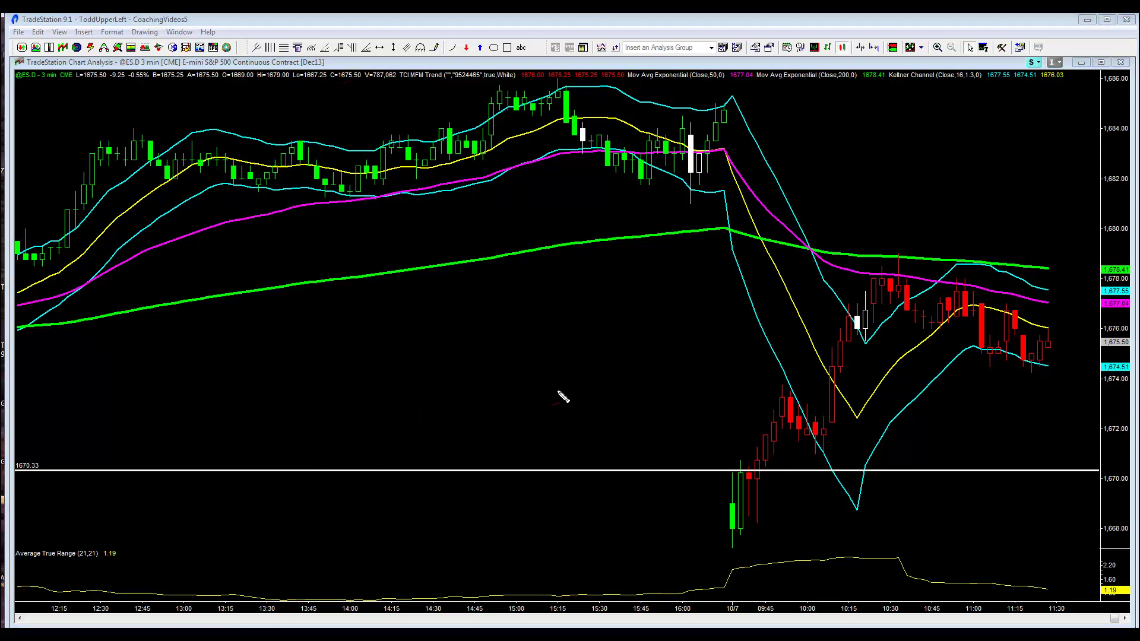
Sketch a tall bar beside a shorter one and mark the highs and lows of the 10/7 opening bars.
left_click_drag(599, 408, 603, 453)
left_click_drag(621, 416, 621, 433)
mouse_move(745, 465)
left_mouse_down()
mouse_move(757, 470)
mouse_move(742, 459)
left_mouse_up()
left_click_drag(740, 535, 743, 534)
mouse_move(757, 471)
left_mouse_down()
mouse_move(778, 496)
mouse_move(759, 549)
mouse_move(762, 532)
left_mouse_up()
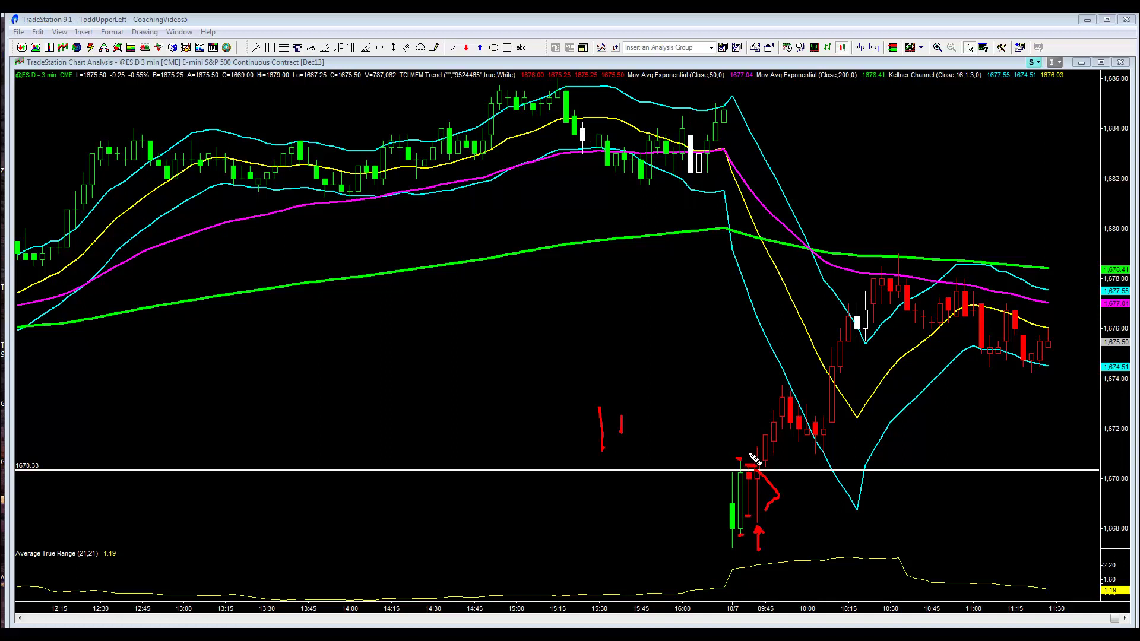
Circle the 10/7 bars crossing the checked 1670.33 line, label them, and draw arrows along the rally.
mouse_move(752, 456)
left_mouse_down()
mouse_move(737, 463)
mouse_move(765, 484)
mouse_move(774, 463)
mouse_move(743, 455)
left_mouse_up()
left_click_drag(52, 461, 89, 454)
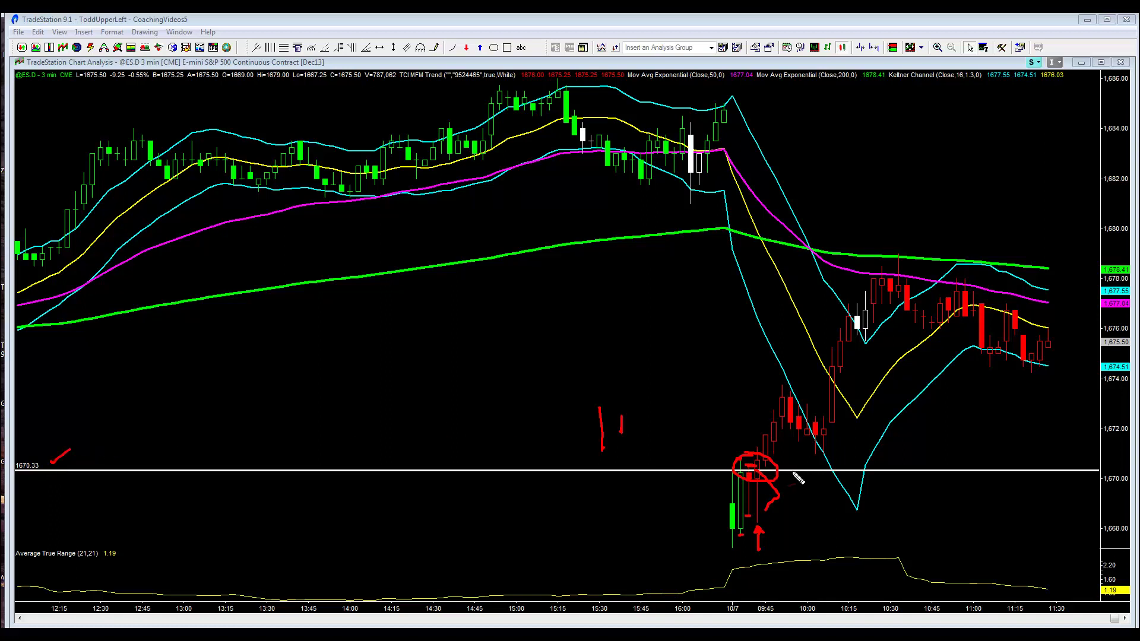
left_click_drag(735, 449, 766, 427)
mouse_move(714, 572)
left_mouse_down()
mouse_move(736, 559)
mouse_move(729, 567)
mouse_move(750, 567)
left_mouse_up()
left_click_drag(740, 426, 852, 286)
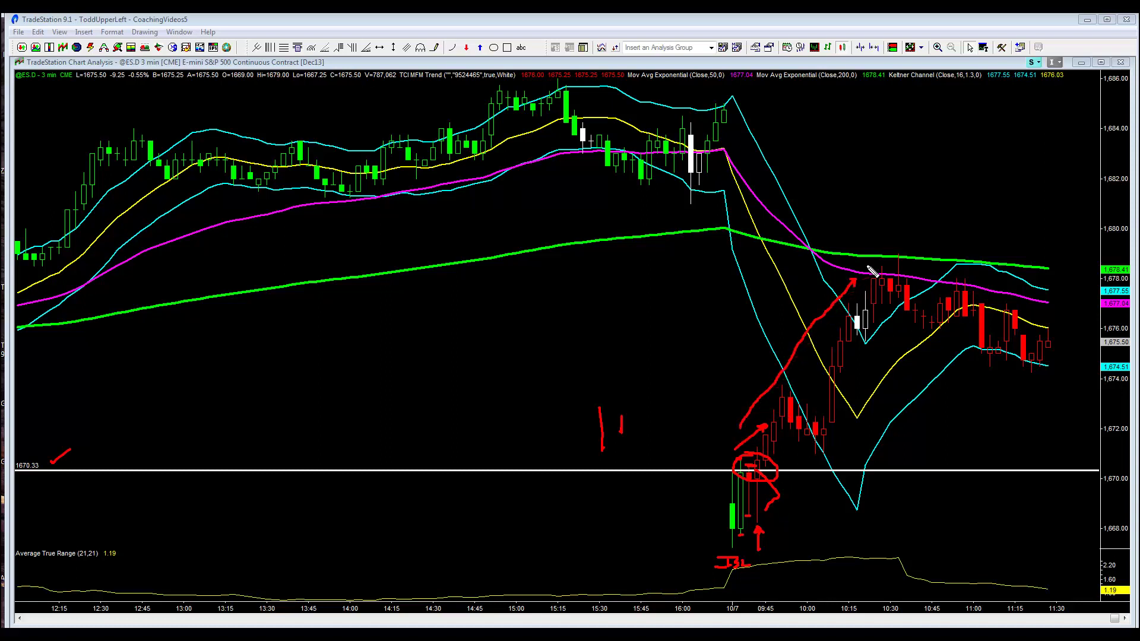
Label the moving averages above the rally's peak "50" and "200", add a note beside them, and clear the annotations.
mouse_move(852, 236)
left_mouse_down()
mouse_move(892, 239)
mouse_move(859, 272)
mouse_move(876, 267)
left_mouse_up()
left_click_drag(912, 228, 912, 242)
left_click_drag(919, 228, 931, 240)
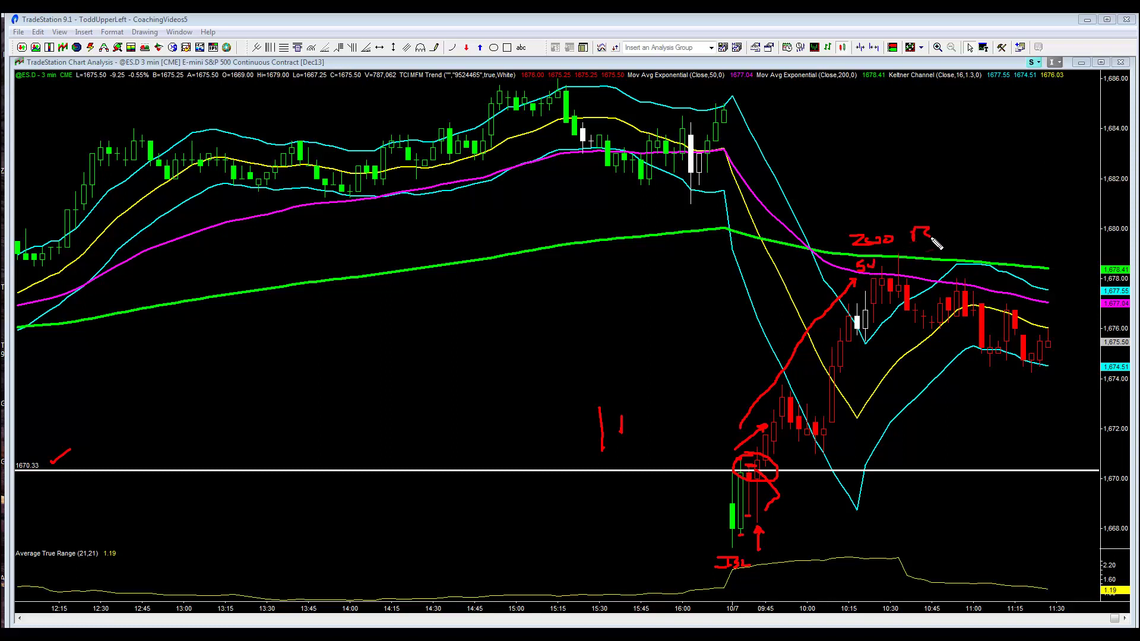
key("Escape")
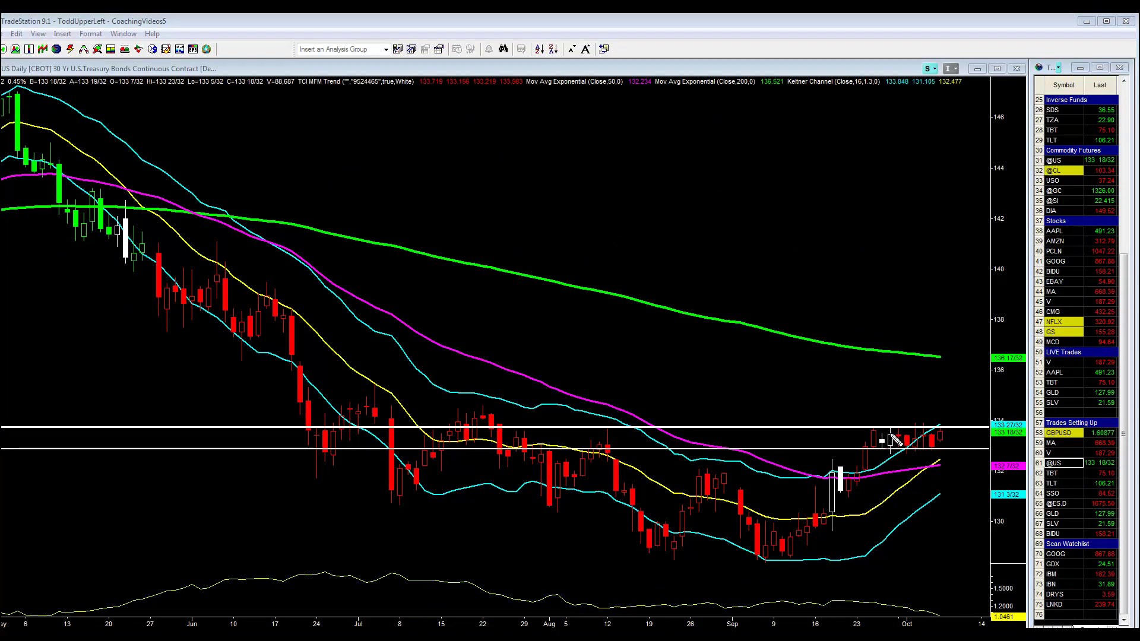
Bracket the recent sideways range on the daily Treasury bonds chart, mark its upper and lower edges, and clear the annotations.
mouse_move(864, 422)
left_mouse_down()
mouse_move(850, 426)
mouse_move(847, 447)
left_mouse_up()
mouse_move(953, 421)
left_mouse_down()
mouse_move(962, 443)
mouse_move(945, 455)
left_mouse_up()
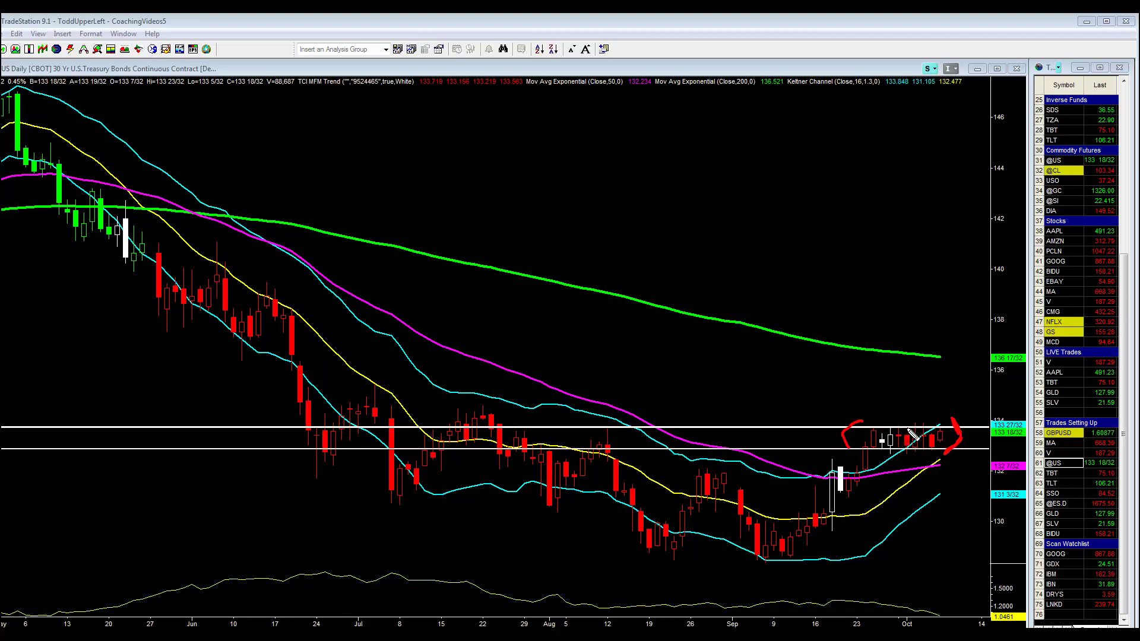
left_click_drag(906, 423, 925, 422)
left_click_drag(925, 414, 927, 409)
left_click_drag(884, 456, 927, 453)
key("Escape")
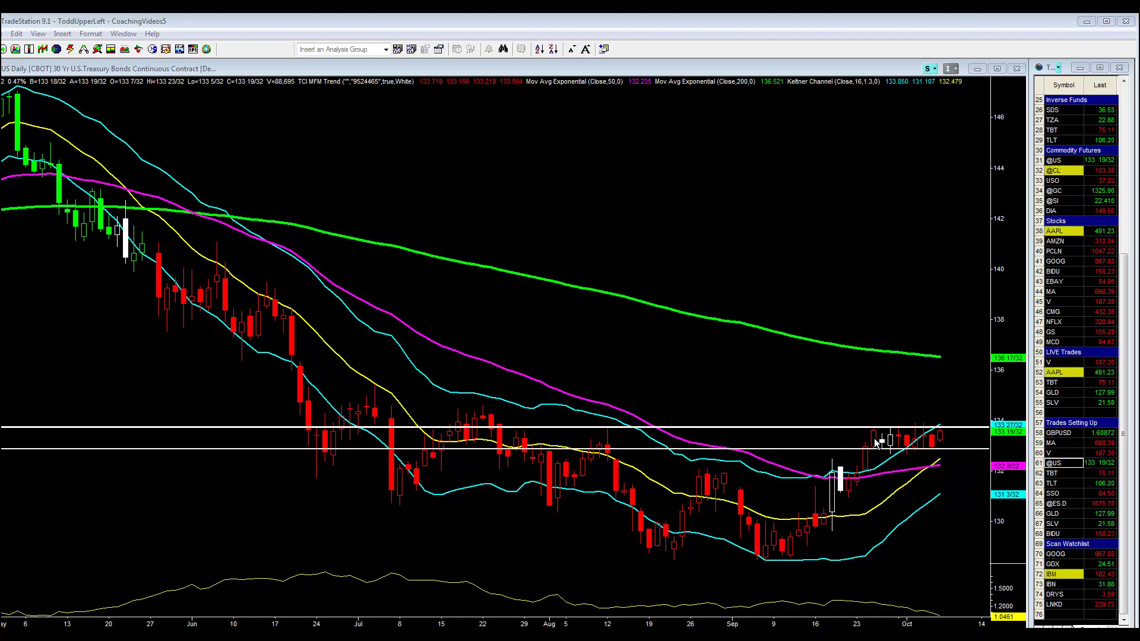
Display the GBPUSD daily chart, annotate its uptrend, recent high and pullback low, and clear the annotations.
left_click(1075, 433)
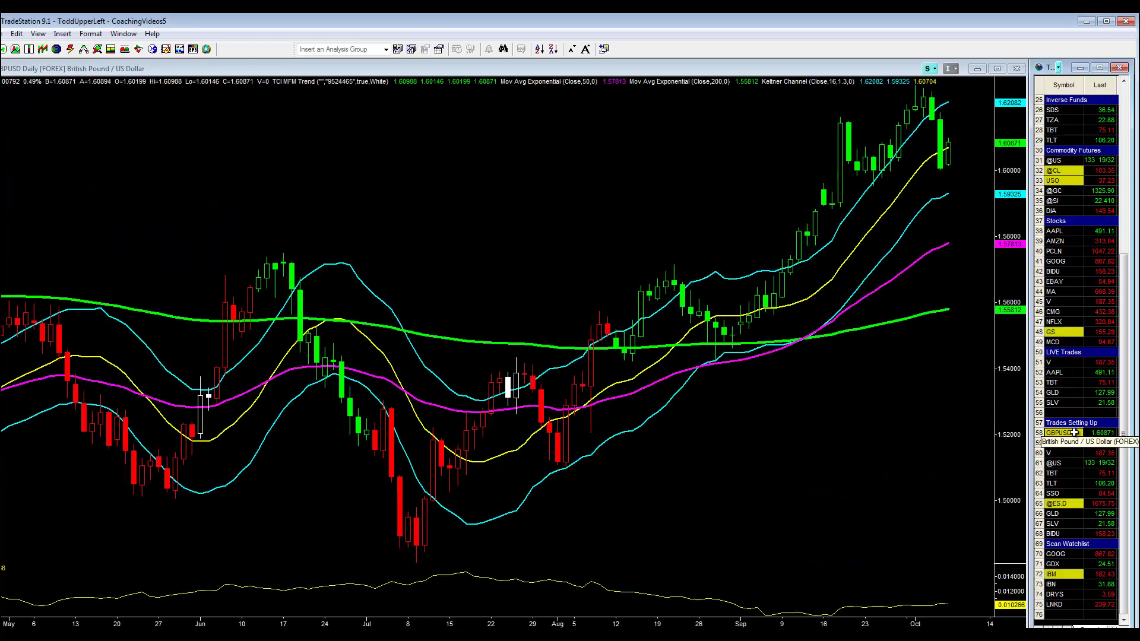
left_click(562, 64)
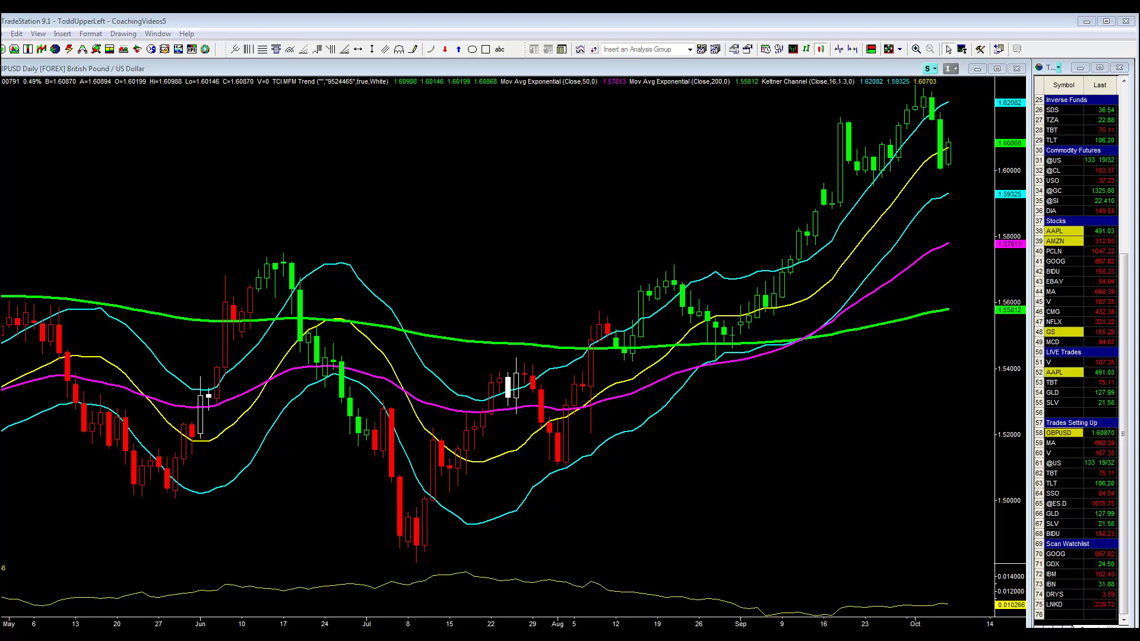
left_click_drag(720, 226, 789, 142)
left_click_drag(909, 87, 921, 88)
left_click_drag(933, 178, 935, 213)
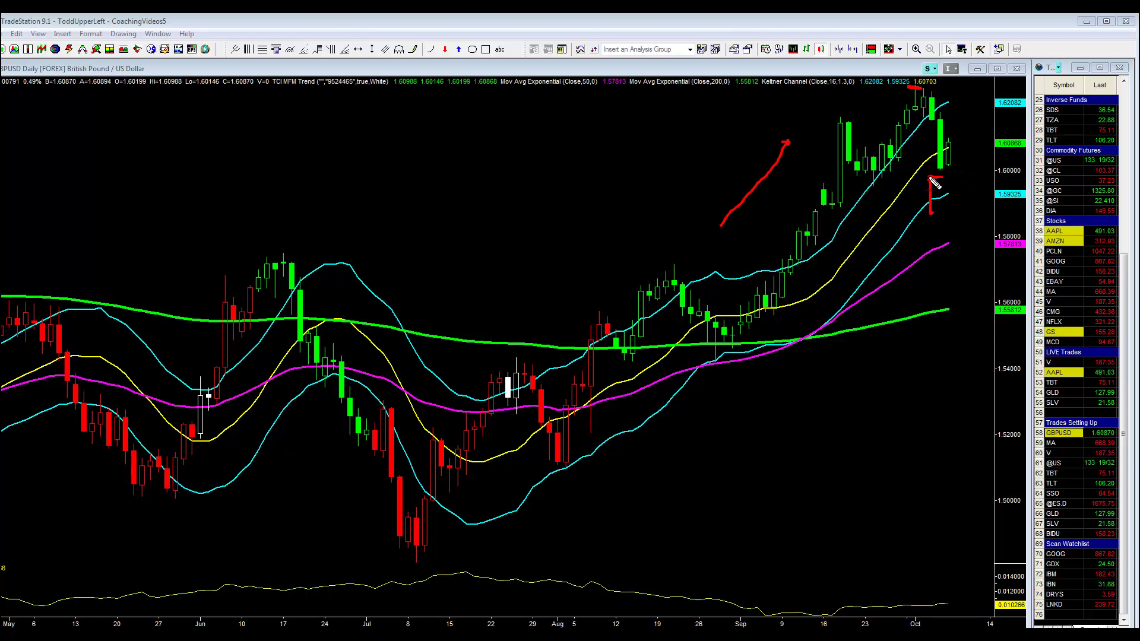
left_click(948, 137)
left_click(951, 165)
key("Escape")
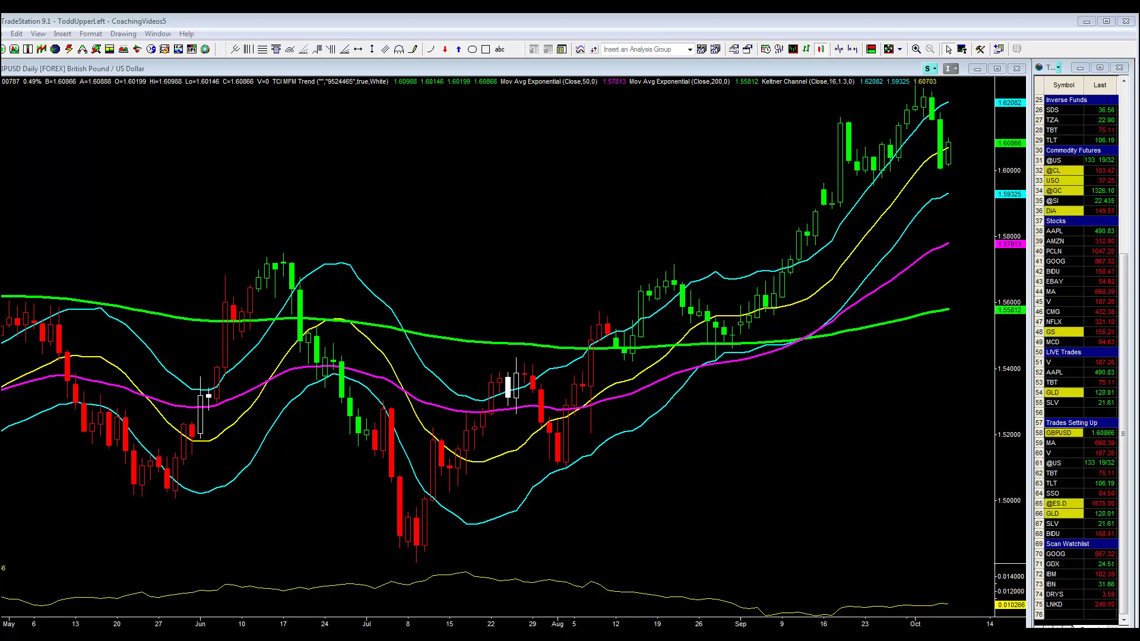
Display the Mastercard (MA) daily chart and mark the level at the high of the previous bar.
left_click(1053, 444)
left_click(1065, 452)
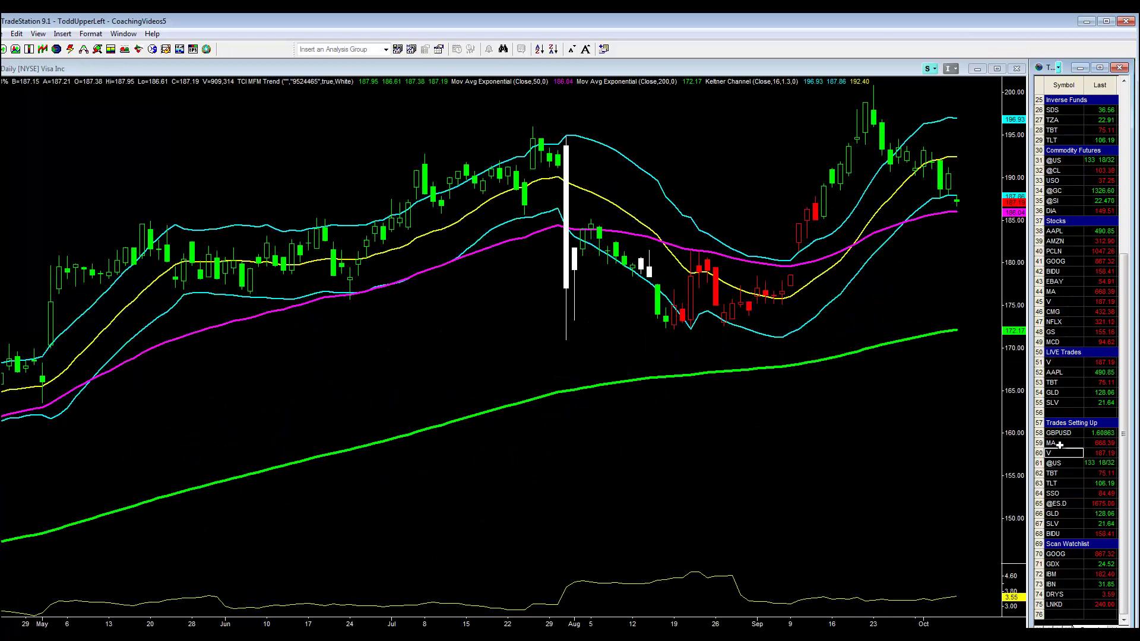
left_click(1062, 443)
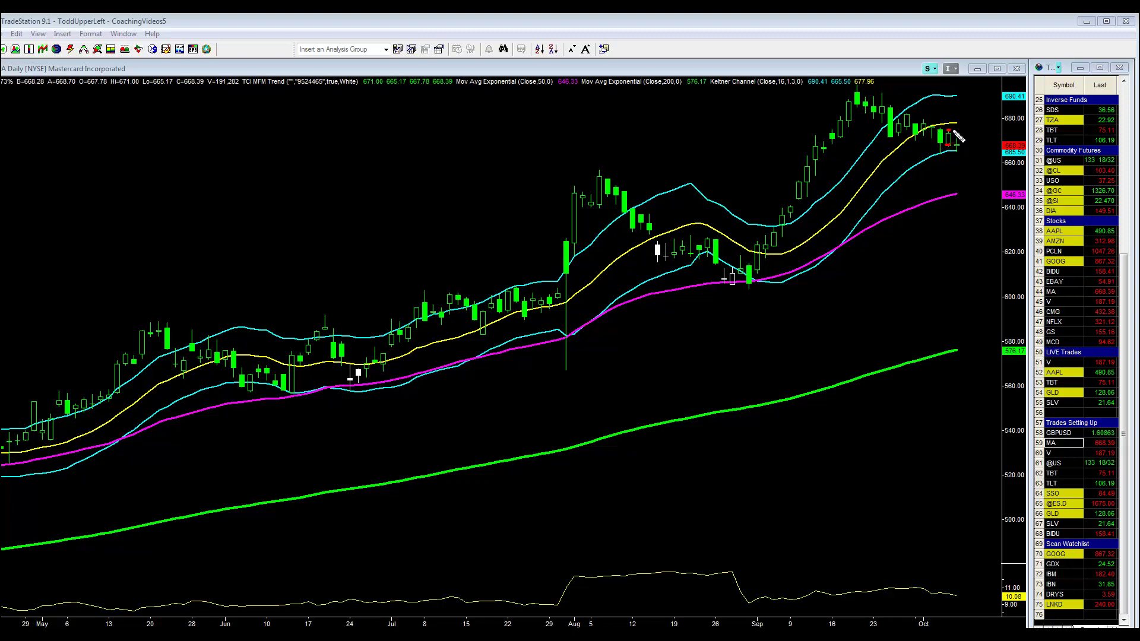
left_click_drag(958, 131, 995, 133)
Display the Visa (V) daily chart, mark the previous bar's high with an upward arrow, and annotate the magenta 50-period average.
left_click(1059, 454)
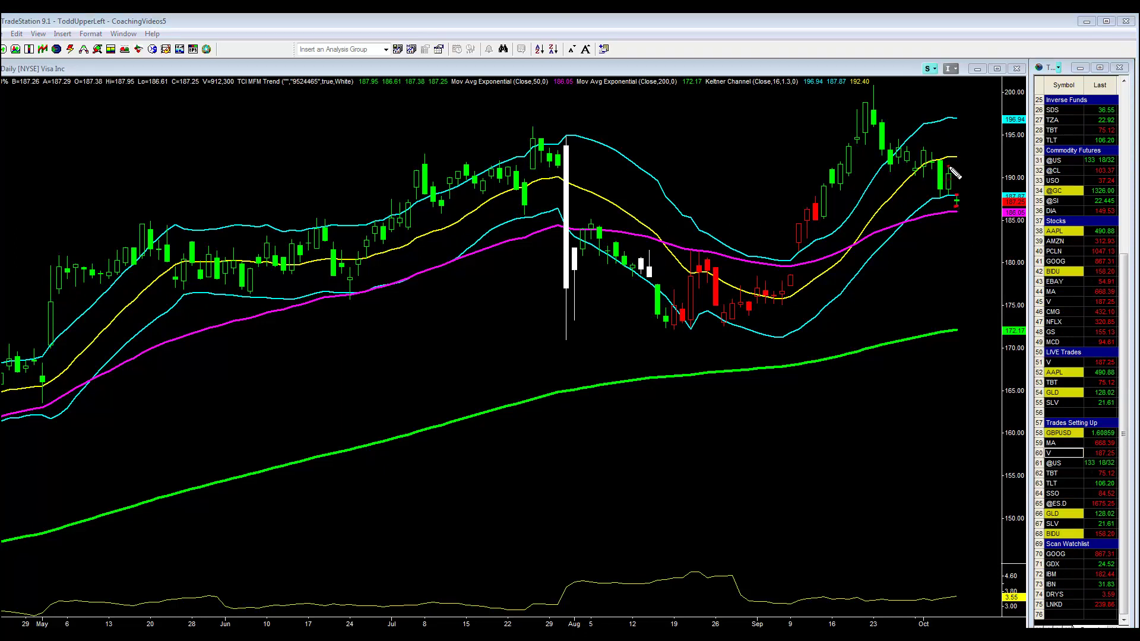
mouse_move(960, 168)
left_mouse_down()
mouse_move(989, 168)
mouse_move(970, 179)
mouse_move(972, 158)
left_mouse_up()
left_click_drag(936, 227, 939, 220)
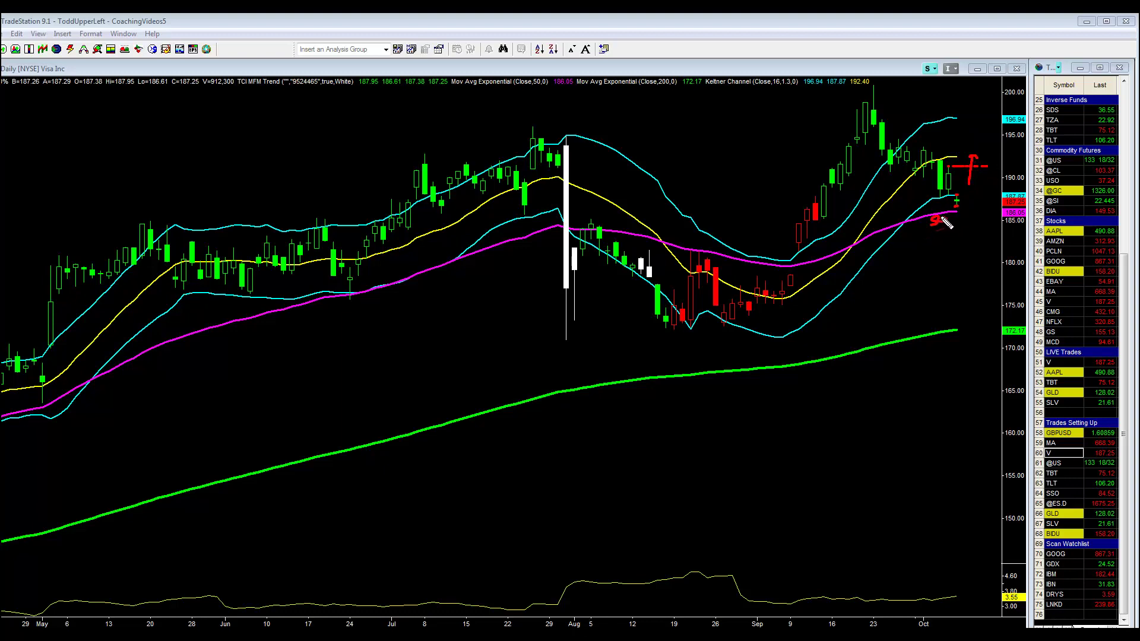